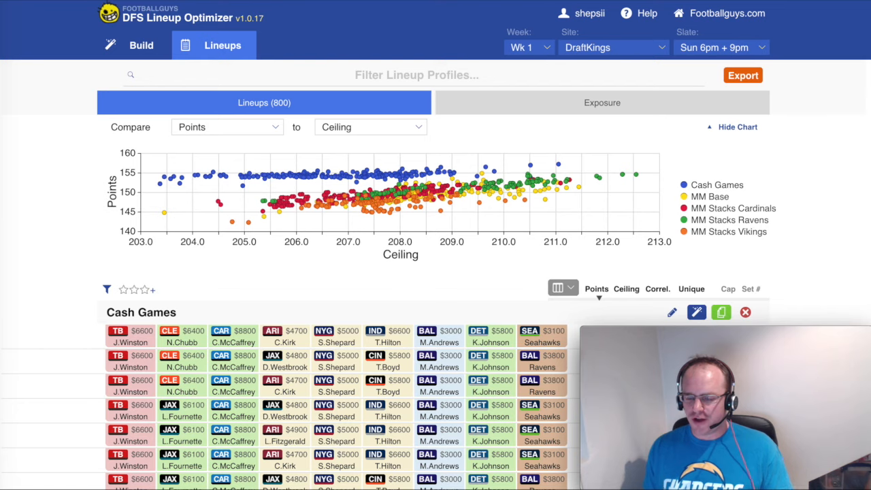
{"action": "left_click", "coordinate": [200, 129]}
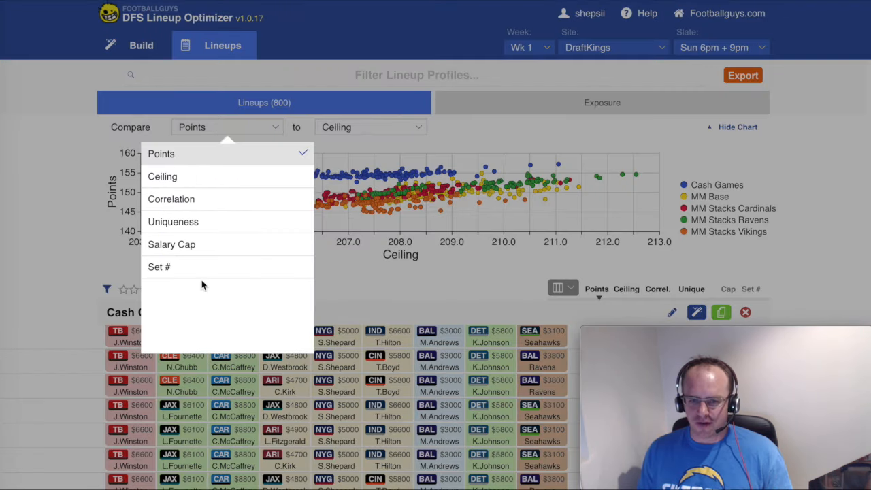
{"action": "left_click", "coordinate": [55, 205]}
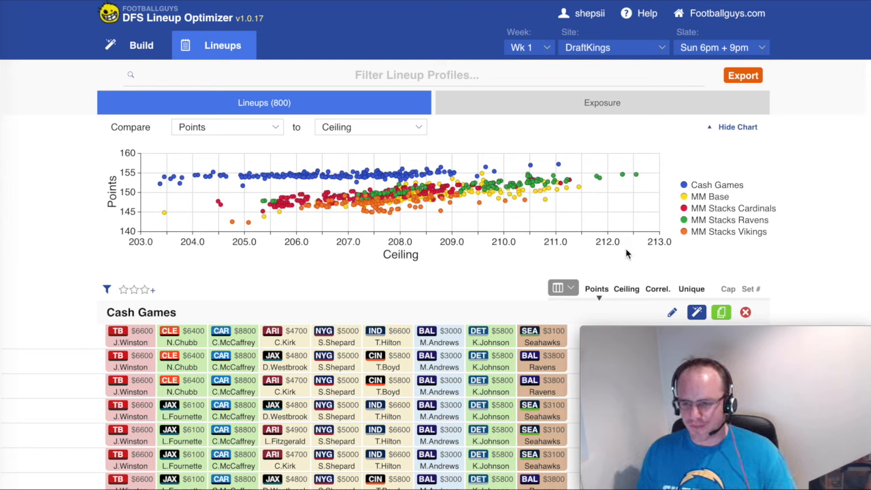
- Hide the Cash Games, MM Base, MM Stacks Cardinals and MM Stacks Ravens series on the comparison chart
{"action": "left_click", "coordinate": [697, 187]}
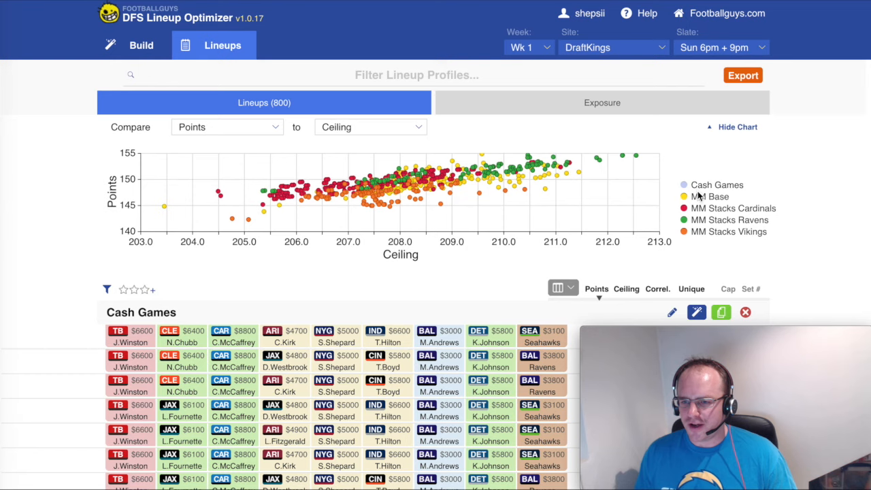
{"action": "left_click", "coordinate": [704, 197]}
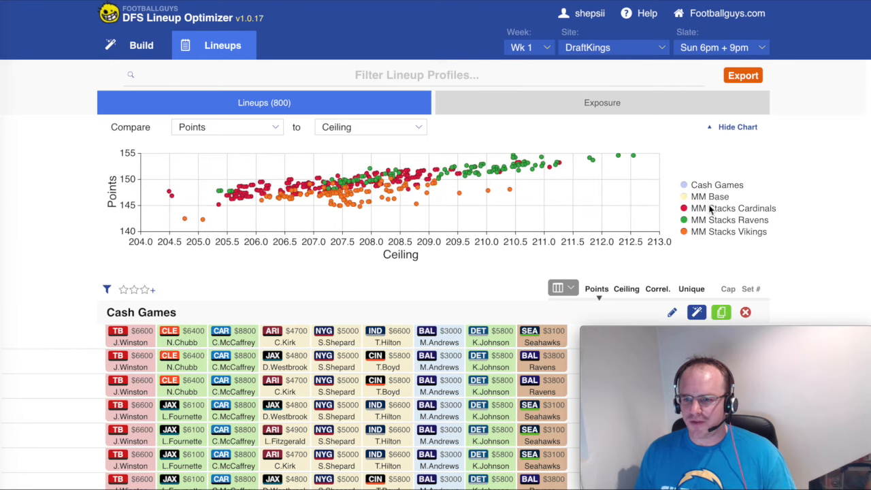
{"action": "left_click", "coordinate": [710, 209]}
{"action": "left_click", "coordinate": [710, 222]}
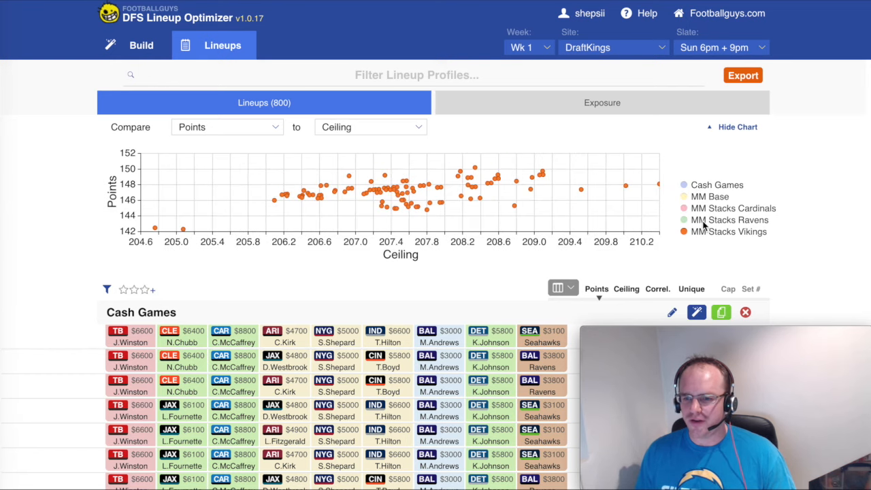
- Show the hidden Ravens, Cardinals, MM Base and Cash Games series on the chart again
{"action": "left_click", "coordinate": [708, 221]}
{"action": "left_click", "coordinate": [707, 222]}
{"action": "left_click", "coordinate": [709, 210]}
{"action": "left_click", "coordinate": [708, 219]}
{"action": "left_click", "coordinate": [706, 198]}
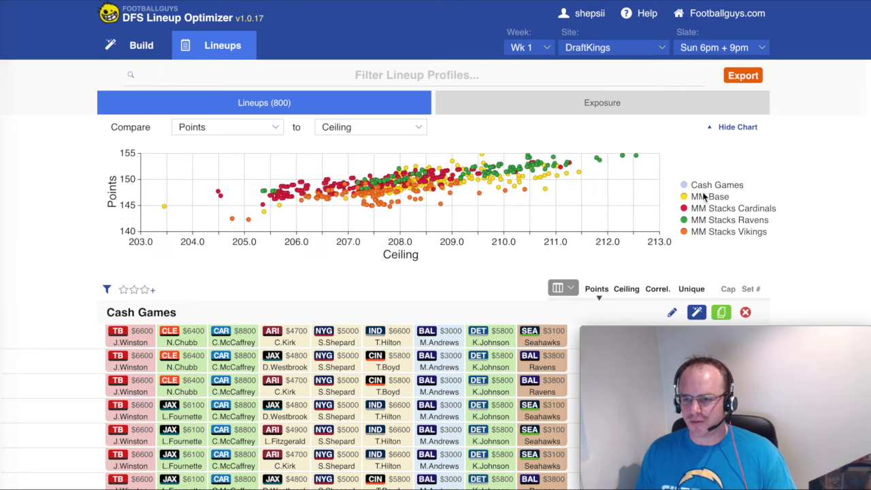
{"action": "left_click", "coordinate": [706, 186]}
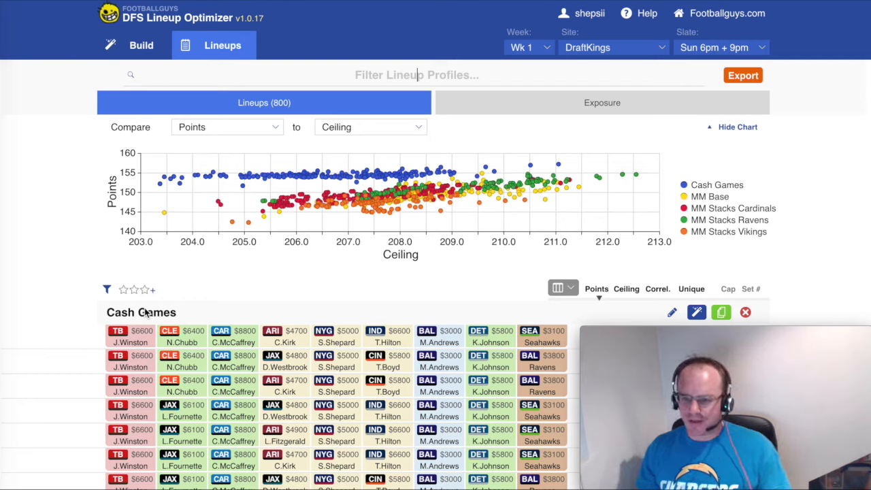
- Filter the lineup profiles by the text "MM stacks"
{"action": "type", "text": "MM"}
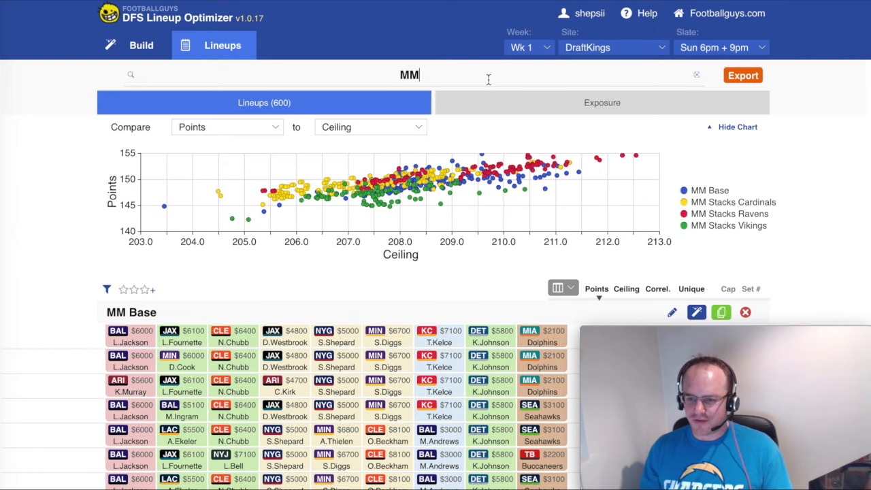
{"action": "type", "text": "stacks"}
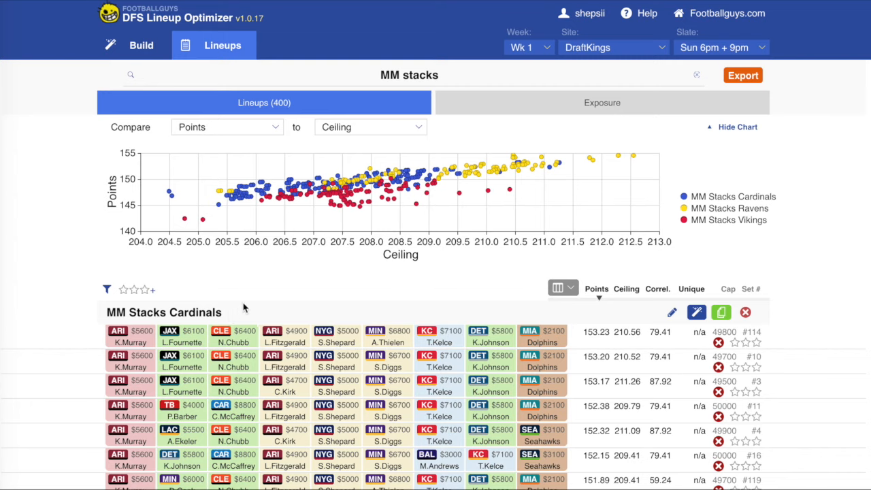
- Shorten the lineup profile filter to "MM" so the MM Base profile is included
{"action": "left_click", "coordinate": [467, 80]}
{"action": "key", "text": "BackSpace"}
{"action": "key", "text": "BackSpace"}
{"action": "key", "text": "BackSpace"}
{"action": "key", "text": "BackSpace"}
{"action": "key", "text": "BackSpace"}
{"action": "key", "text": "BackSpace"}
{"action": "key", "text": "BackSpace"}
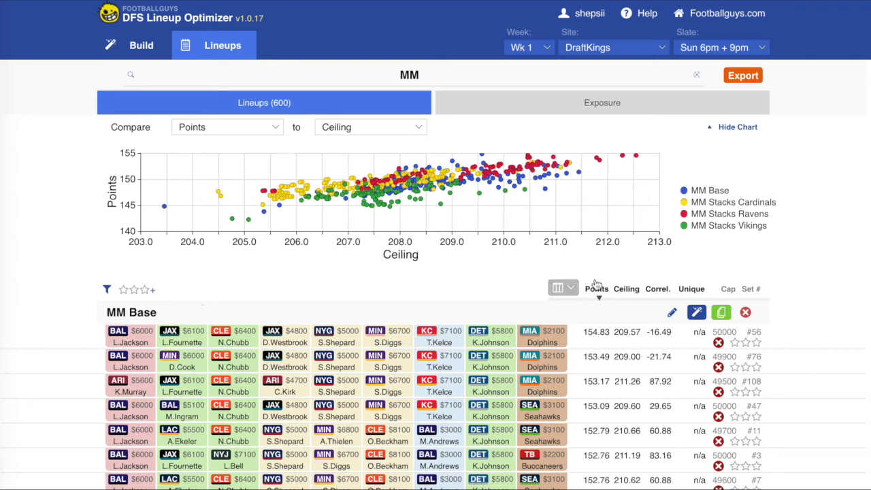
- Sort the lineups by ascending ceiling and delete the lowest-ceiling MM Base lineup (#135)
{"action": "left_click", "coordinate": [627, 289]}
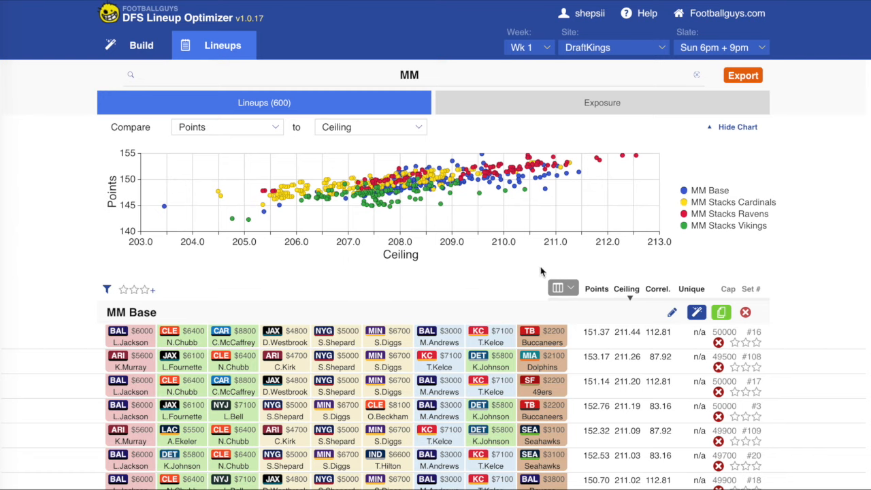
{"action": "left_click", "coordinate": [627, 290]}
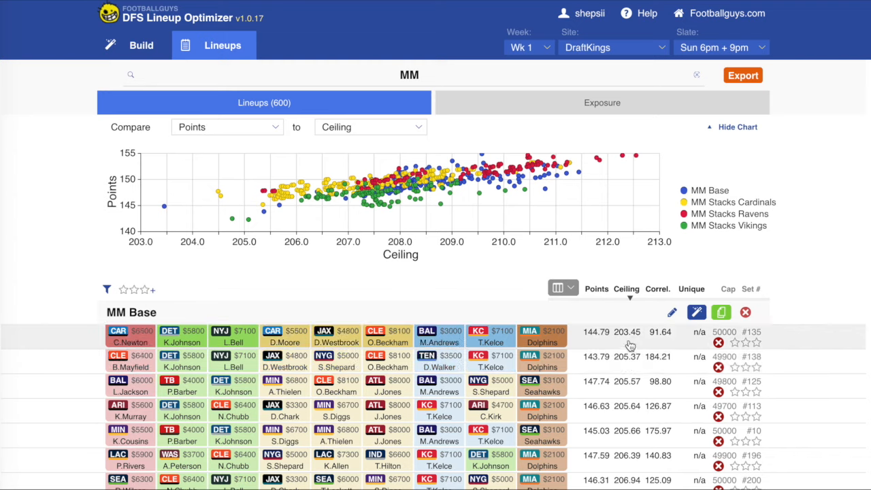
{"action": "scroll", "coordinate": [626, 361], "scroll_direction": "down", "scroll_amount": 10}
{"action": "scroll", "coordinate": [626, 361], "scroll_direction": "down", "scroll_amount": 20}
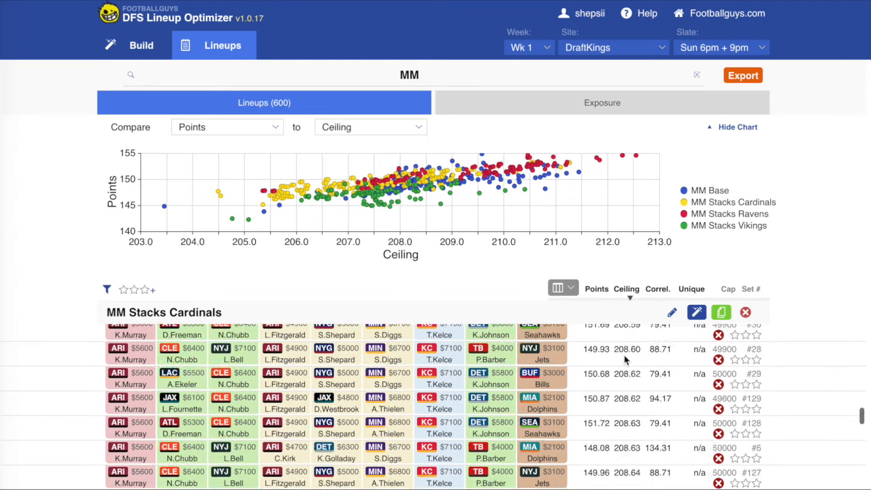
{"action": "scroll", "coordinate": [630, 417], "scroll_direction": "up", "scroll_amount": 15}
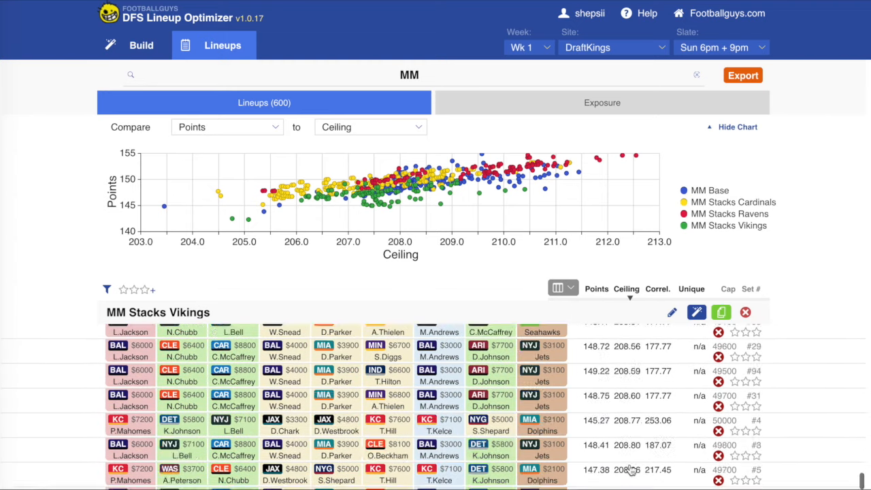
{"action": "scroll", "coordinate": [639, 402], "scroll_direction": "up", "scroll_amount": 15}
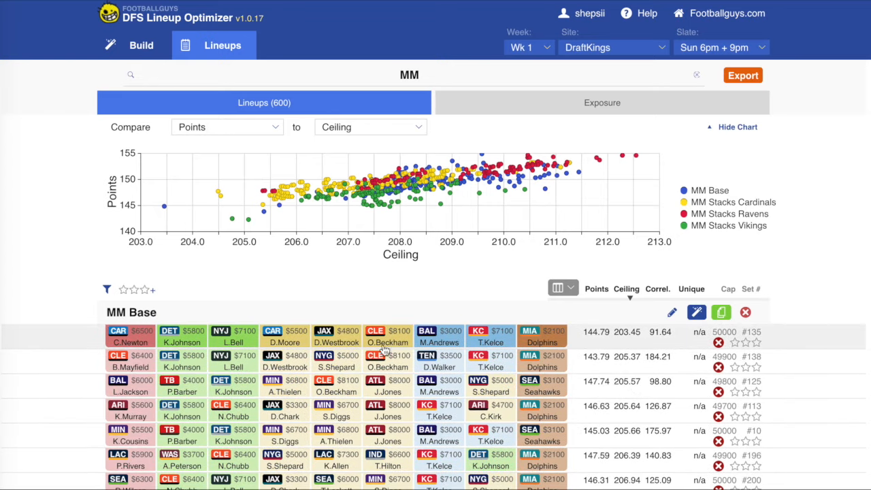
{"action": "left_click", "coordinate": [718, 342]}
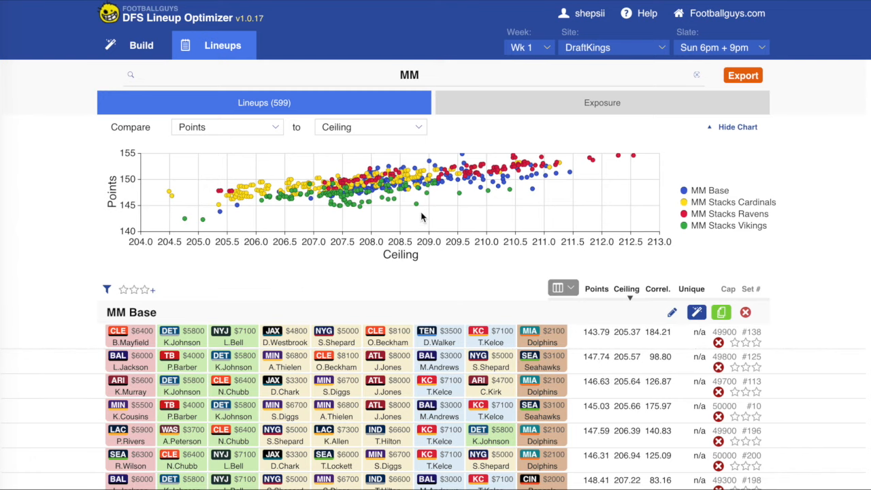
- Delete the two lowest-ceiling MM Stacks Cardinals lineups (#175 and #78)
{"action": "scroll", "coordinate": [335, 351], "scroll_direction": "down", "scroll_amount": 5}
{"action": "scroll", "coordinate": [335, 352], "scroll_direction": "down", "scroll_amount": 10}
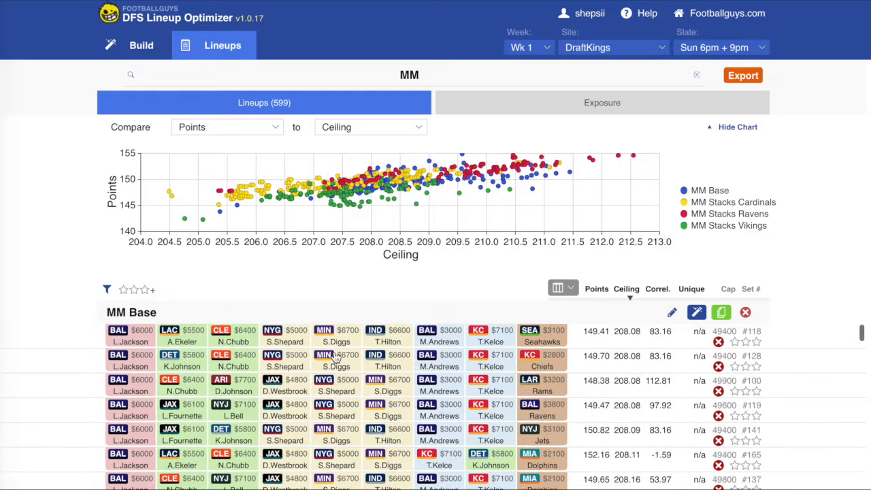
{"action": "scroll", "coordinate": [336, 360], "scroll_direction": "down", "scroll_amount": 15}
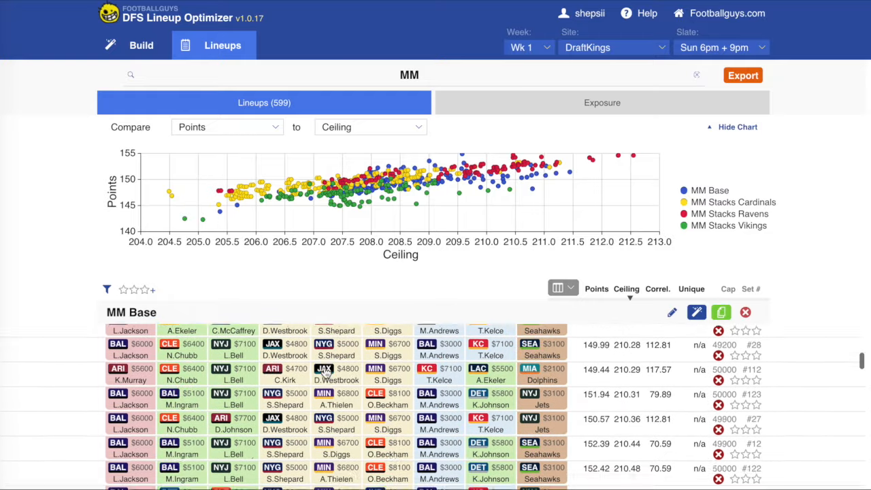
{"action": "scroll", "coordinate": [325, 371], "scroll_direction": "down", "scroll_amount": 15}
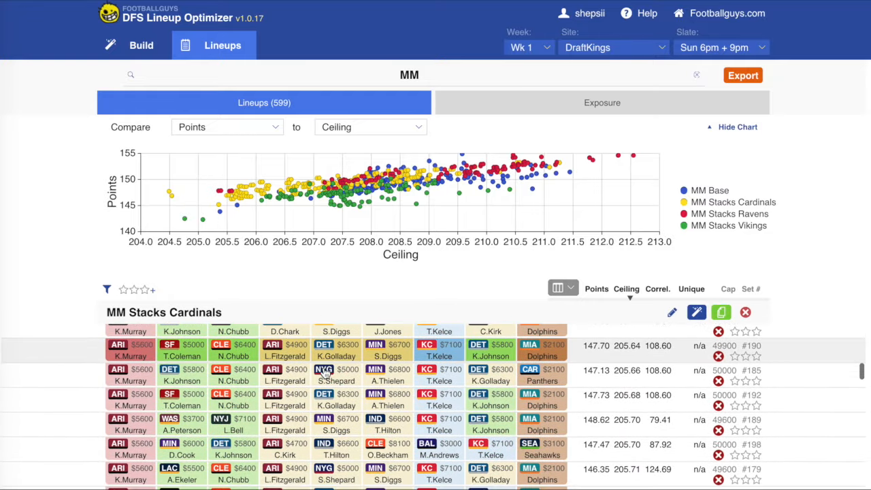
{"action": "scroll", "coordinate": [325, 372], "scroll_direction": "up", "scroll_amount": 10}
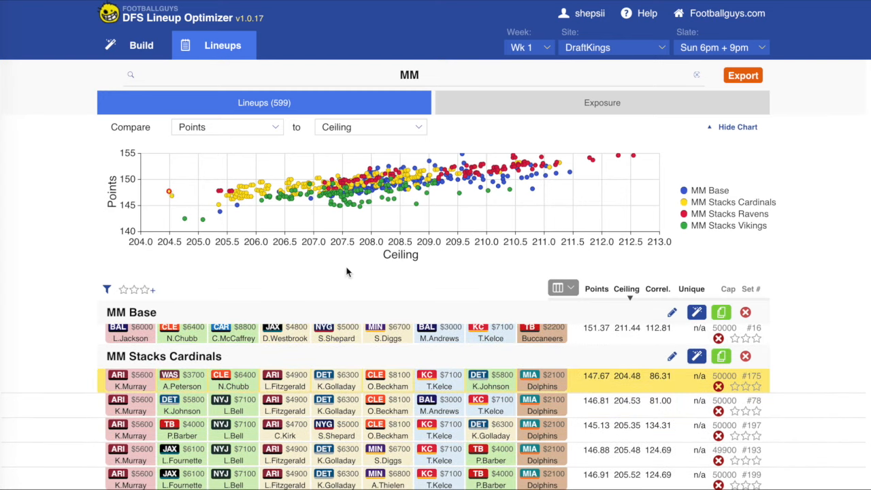
{"action": "left_click", "coordinate": [719, 387]}
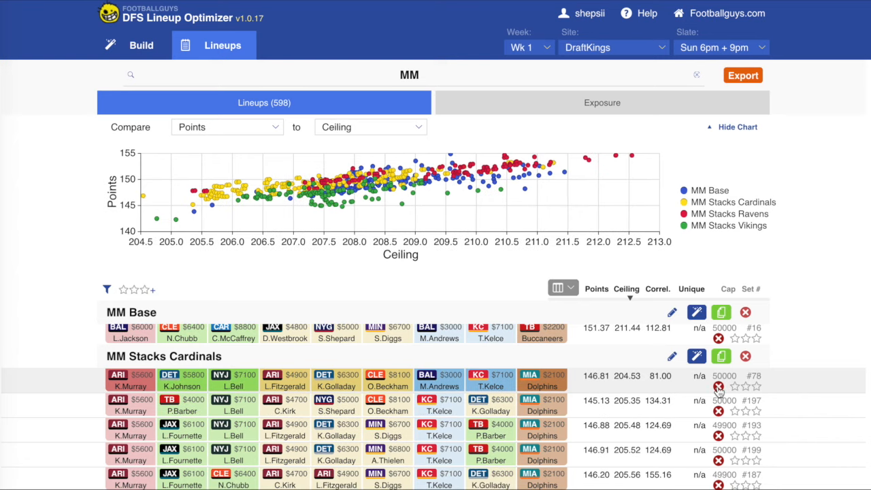
{"action": "left_click", "coordinate": [718, 386]}
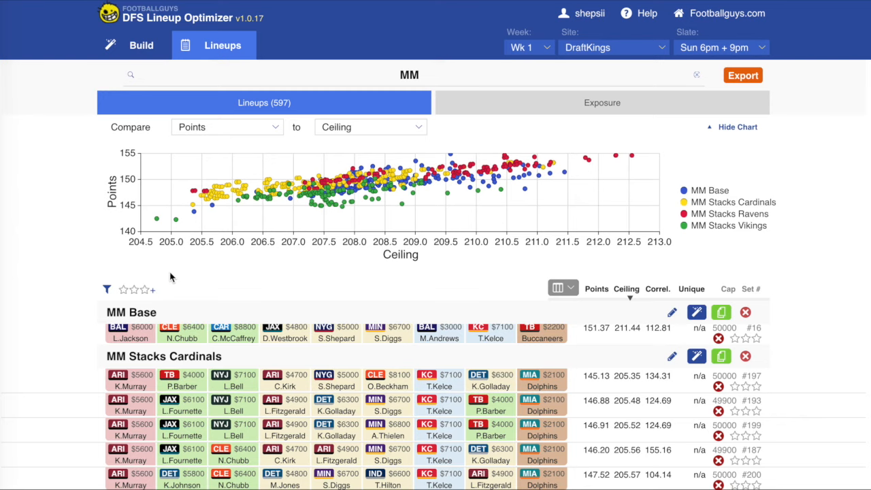
- Jump from the chart's low-ceiling outlier to the MM Stacks Vikings lineups and delete #69 and #48
{"action": "left_click", "coordinate": [156, 220]}
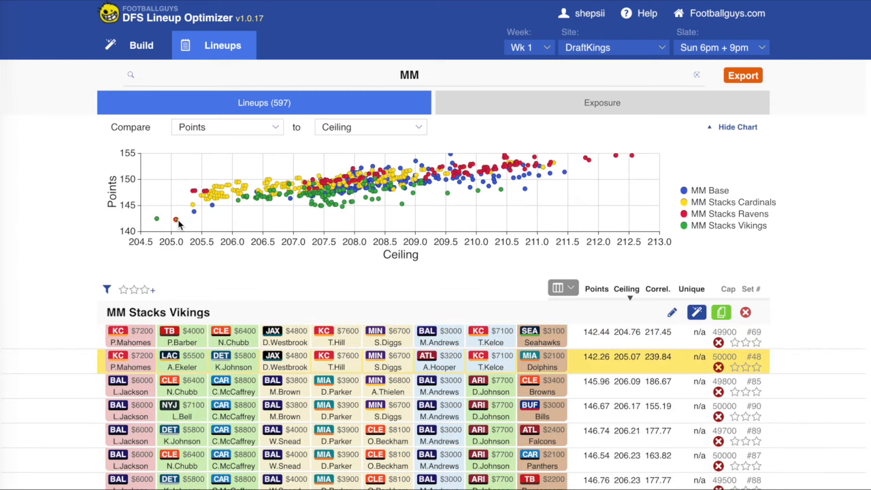
{"action": "left_click", "coordinate": [718, 342]}
{"action": "left_click", "coordinate": [718, 343]}
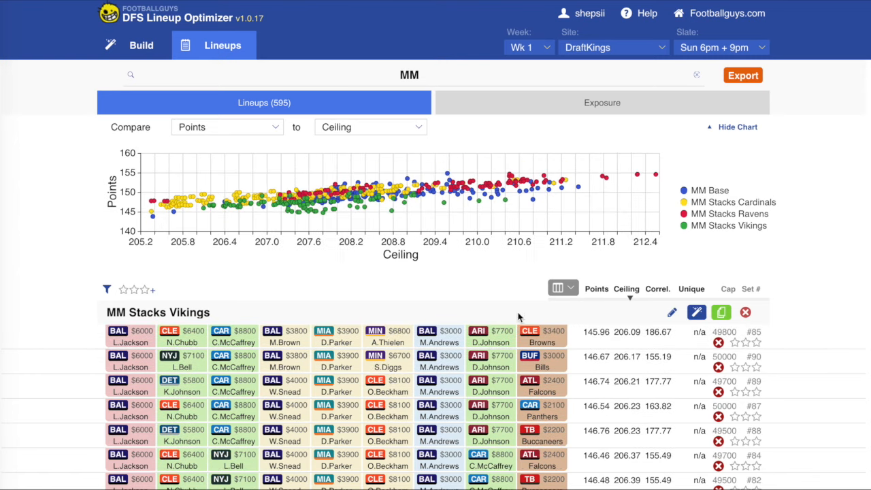
- Delete MM Base lineup #138 and MM Stacks Cardinals lineup #197, and jump to the lowest-ceiling MM Stacks Ravens point on the chart
{"action": "left_click", "coordinate": [153, 218]}
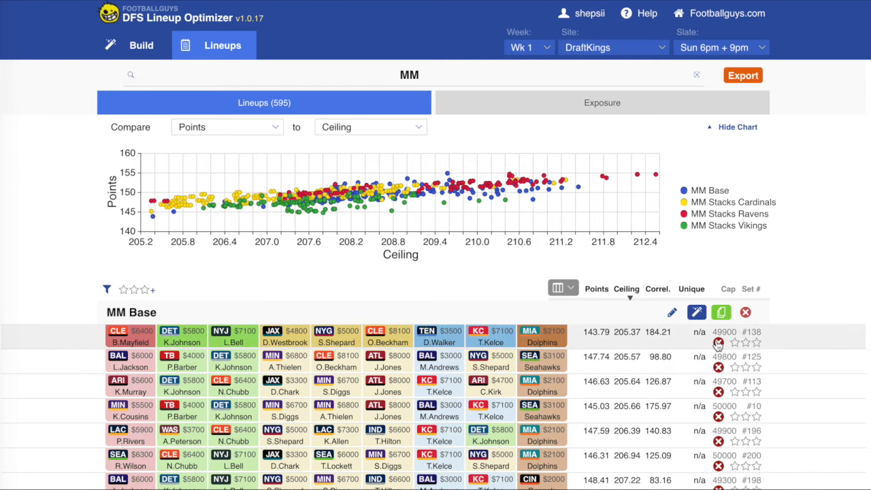
{"action": "left_click", "coordinate": [719, 343]}
{"action": "left_click", "coordinate": [151, 211]}
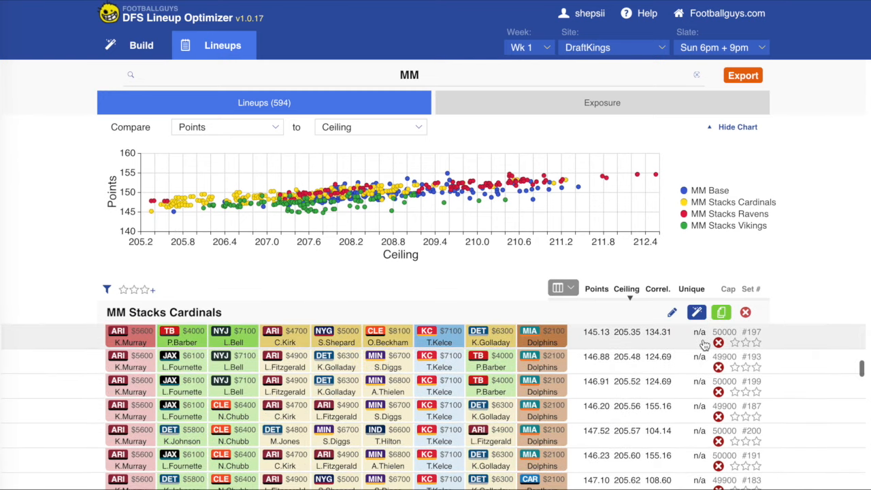
{"action": "left_click", "coordinate": [717, 343]}
{"action": "left_click", "coordinate": [151, 202]}
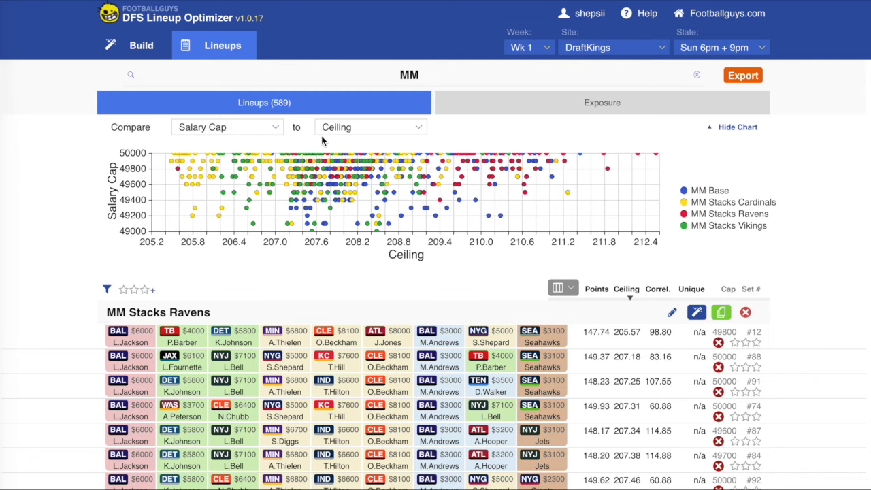
- Give three stars to the four highest-ceiling MM Stacks Ravens lineups (#98, #97, #18 and #100), locating them from the chart
{"action": "left_click", "coordinate": [656, 155]}
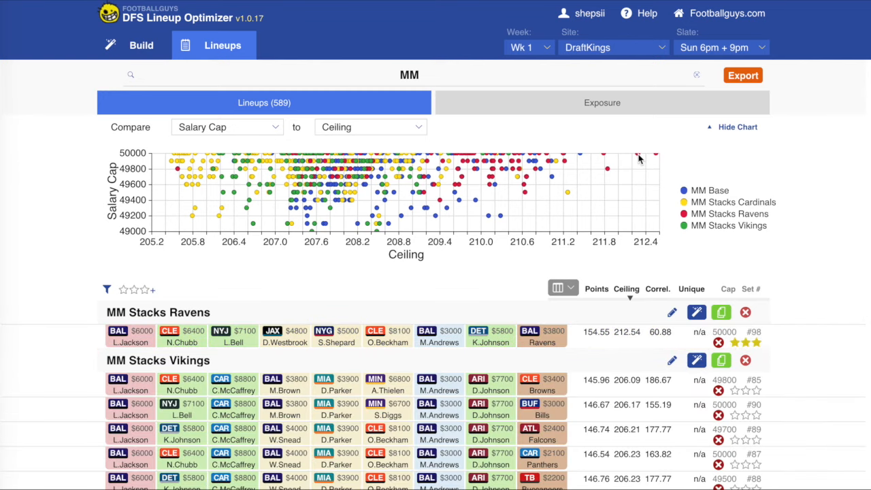
{"action": "left_click", "coordinate": [638, 156]}
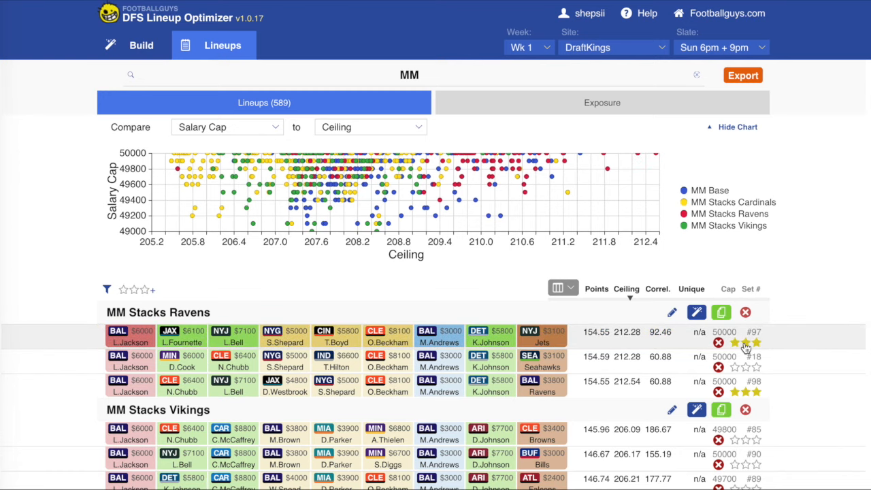
{"action": "left_click", "coordinate": [608, 172]}
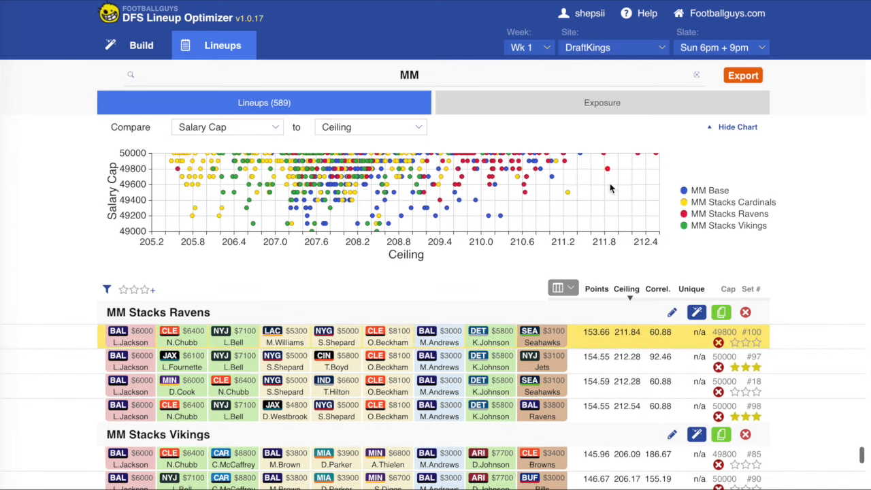
{"action": "scroll", "coordinate": [739, 376], "scroll_direction": "up", "scroll_amount": 1}
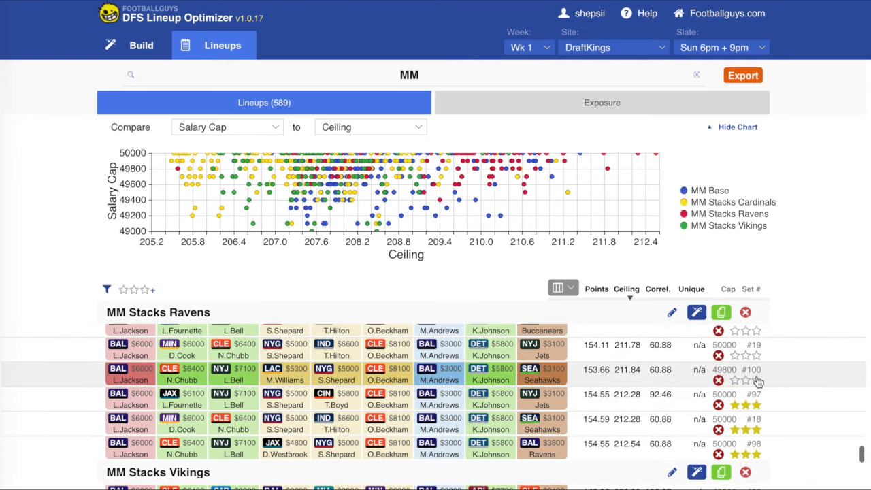
{"action": "left_click", "coordinate": [756, 376]}
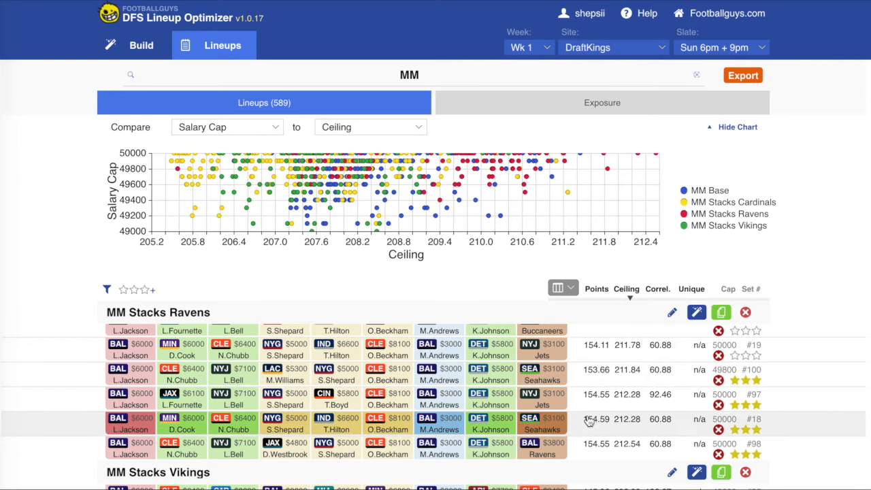
- Sort the lineups by ceiling from highest to lowest
{"action": "scroll", "coordinate": [591, 371], "scroll_direction": "up", "scroll_amount": 10}
{"action": "scroll", "coordinate": [597, 372], "scroll_direction": "up", "scroll_amount": 15}
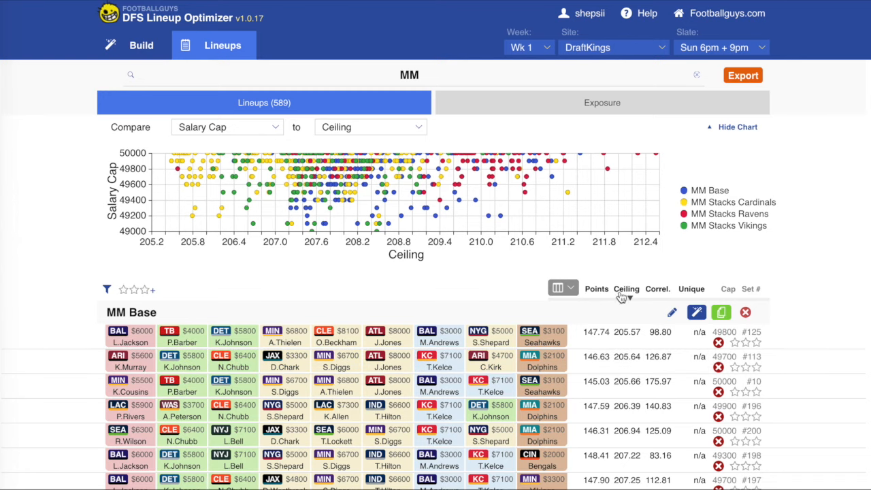
{"action": "left_click", "coordinate": [621, 293]}
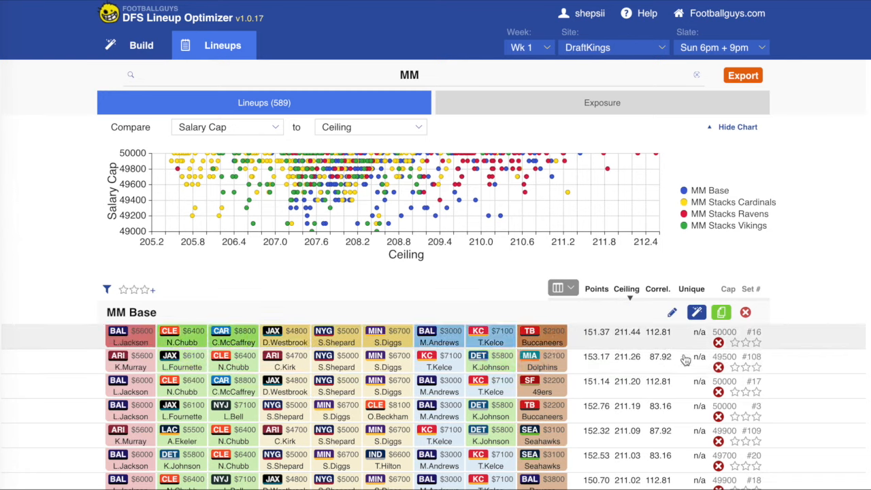
- Give three stars to the top-ceiling MM Base lineups #16, #108 and #17, and two stars to #3
{"action": "left_click", "coordinate": [757, 342]}
{"action": "left_click", "coordinate": [756, 367]}
{"action": "left_click", "coordinate": [761, 394]}
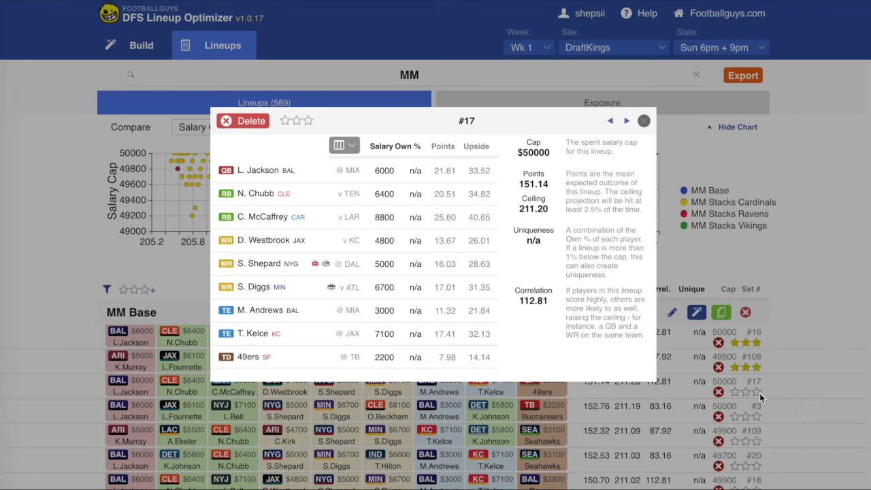
{"action": "left_click", "coordinate": [666, 139]}
{"action": "left_click", "coordinate": [757, 392]}
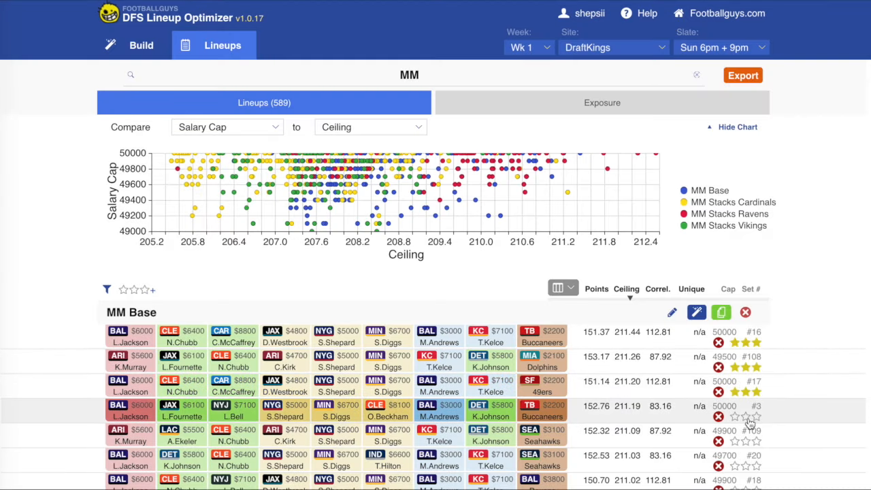
{"action": "left_click", "coordinate": [745, 416]}
- Rate MM Stacks Ravens lineups #19, #20 and #1 with two stars, and #21, #2 and #24 with one star
{"action": "scroll", "coordinate": [750, 443], "scroll_direction": "down", "scroll_amount": 5}
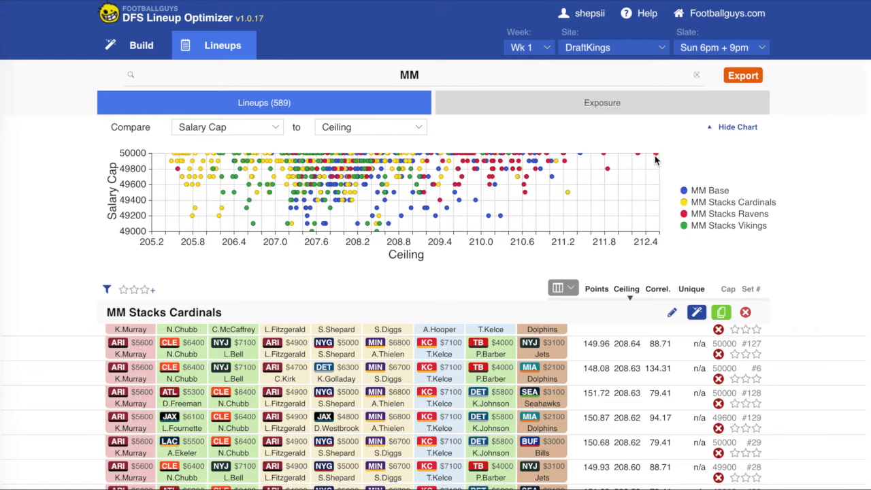
{"action": "scroll", "coordinate": [404, 423], "scroll_direction": "down", "scroll_amount": 2}
{"action": "scroll", "coordinate": [404, 423], "scroll_direction": "down", "scroll_amount": 15}
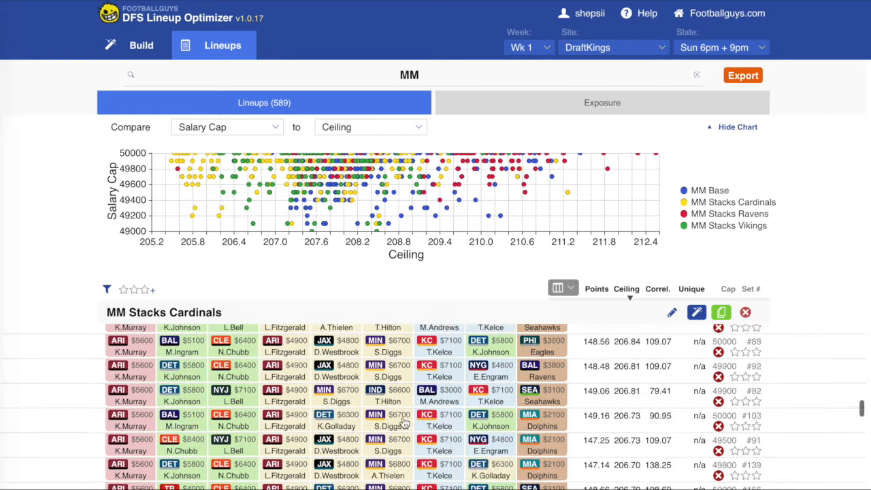
{"action": "scroll", "coordinate": [404, 420], "scroll_direction": "up", "scroll_amount": 4}
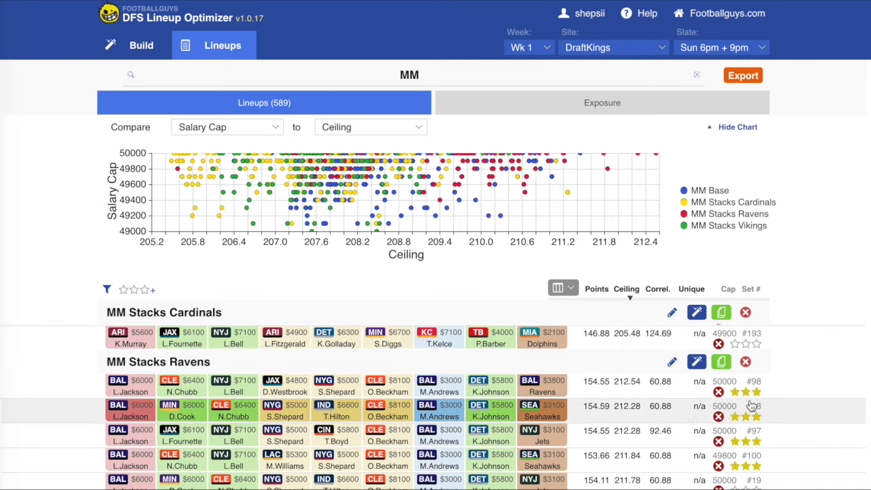
{"action": "scroll", "coordinate": [700, 469], "scroll_direction": "down", "scroll_amount": 3}
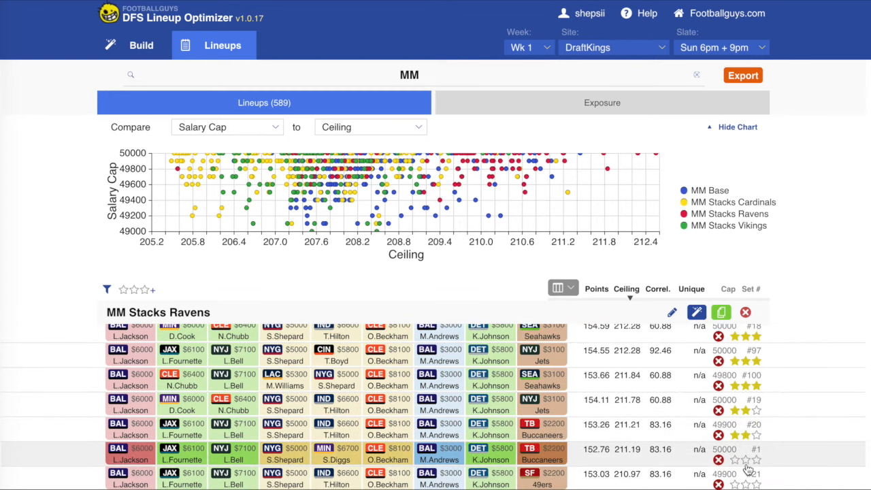
{"action": "scroll", "coordinate": [741, 436], "scroll_direction": "down", "scroll_amount": 4}
{"action": "left_click", "coordinate": [735, 378]}
{"action": "left_click", "coordinate": [735, 403]}
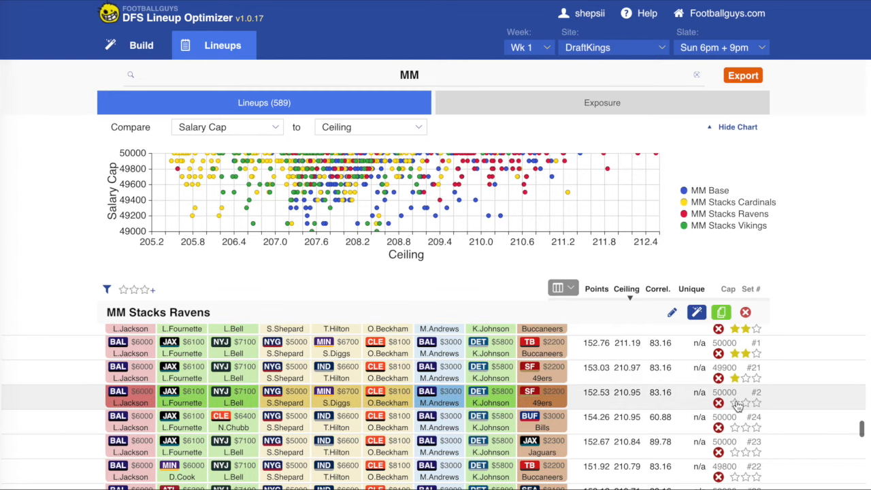
{"action": "left_click", "coordinate": [734, 427]}
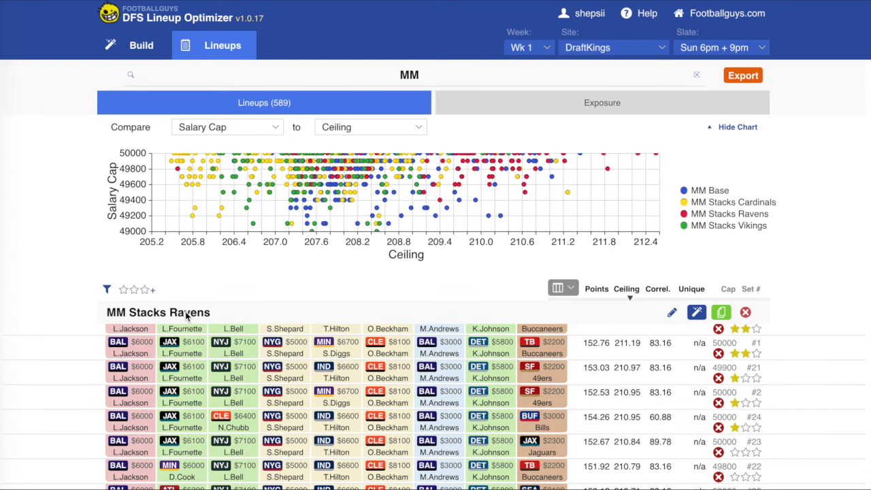
- Filter the lineups by star rating, raising the minimum from one star to two and finally to three
{"action": "scroll", "coordinate": [201, 371], "scroll_direction": "up", "scroll_amount": 10}
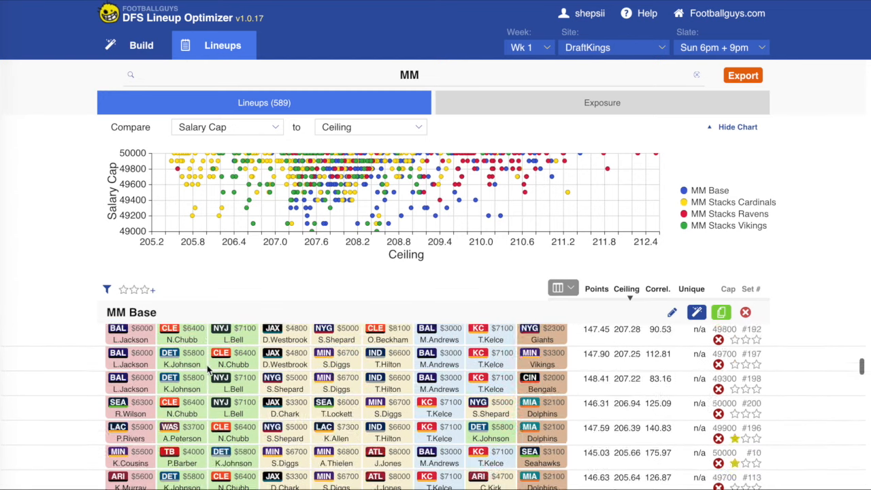
{"action": "scroll", "coordinate": [200, 371], "scroll_direction": "up", "scroll_amount": 3}
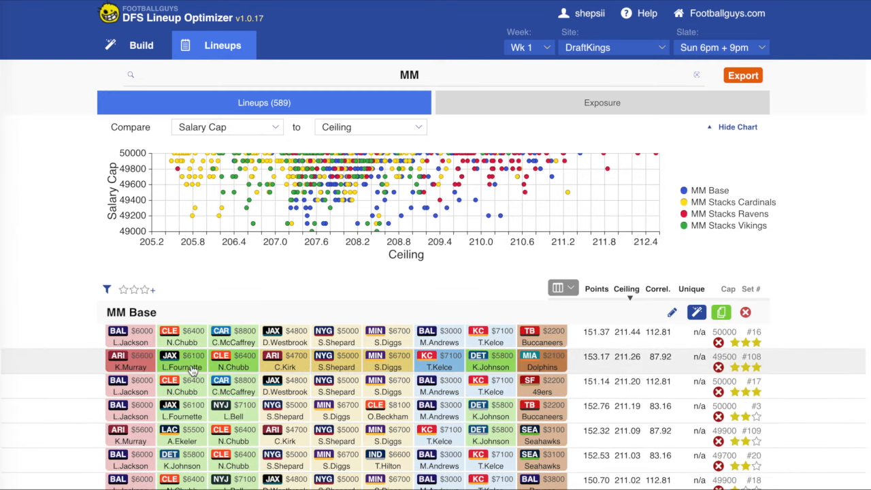
{"action": "left_click", "coordinate": [124, 291]}
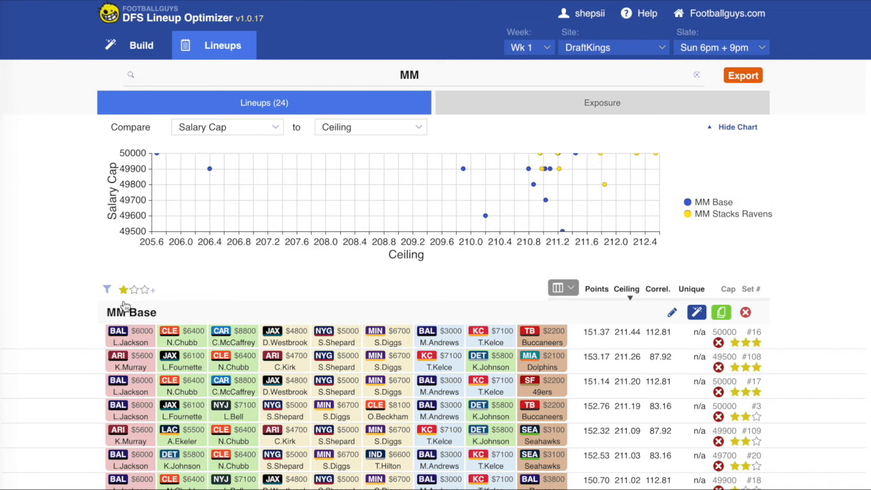
{"action": "left_click", "coordinate": [134, 290]}
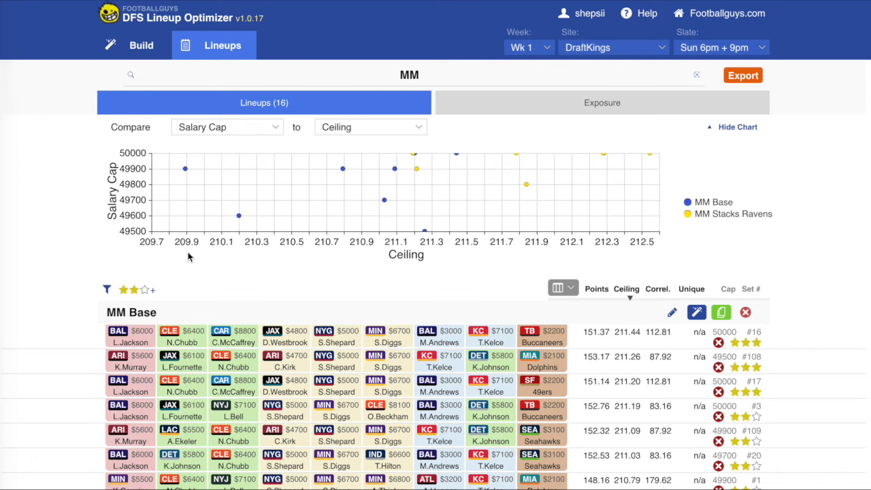
{"action": "left_click", "coordinate": [145, 290]}
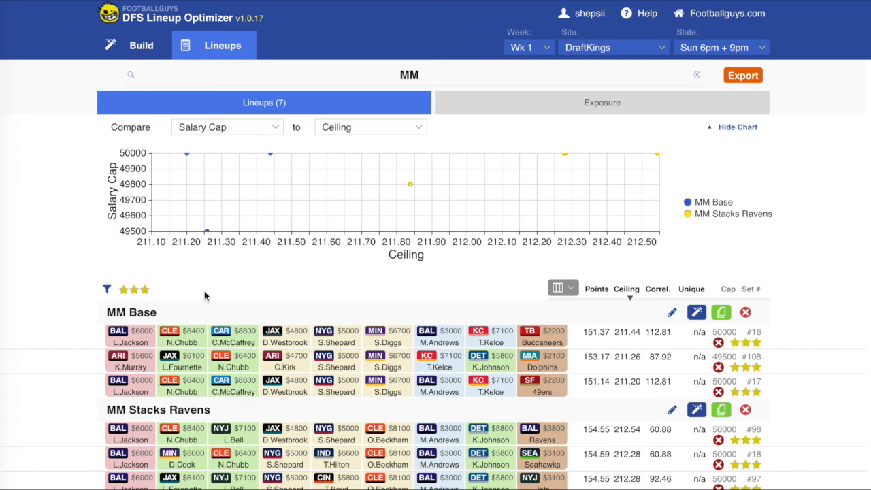
- Look over the three-star MM Base and MM Stacks Ravens lineups and export them to a CSV file
{"action": "scroll", "coordinate": [358, 367], "scroll_direction": "down", "scroll_amount": 2}
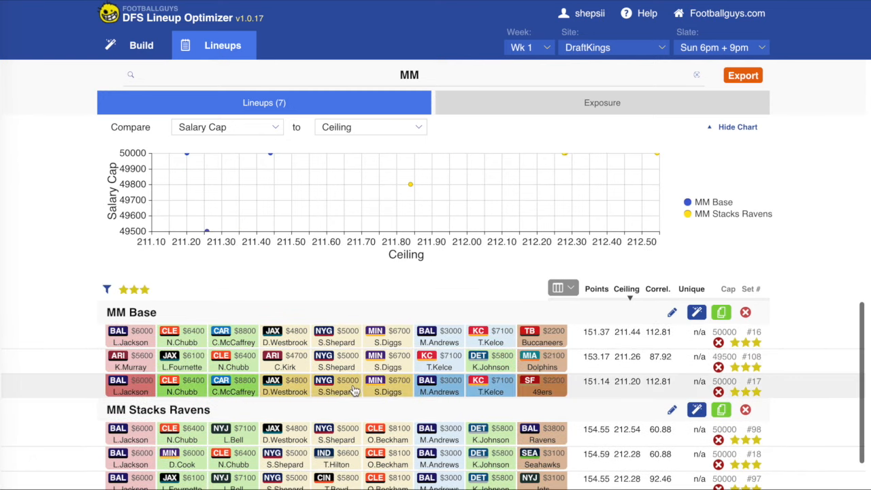
{"action": "scroll", "coordinate": [359, 389], "scroll_direction": "up", "scroll_amount": 2}
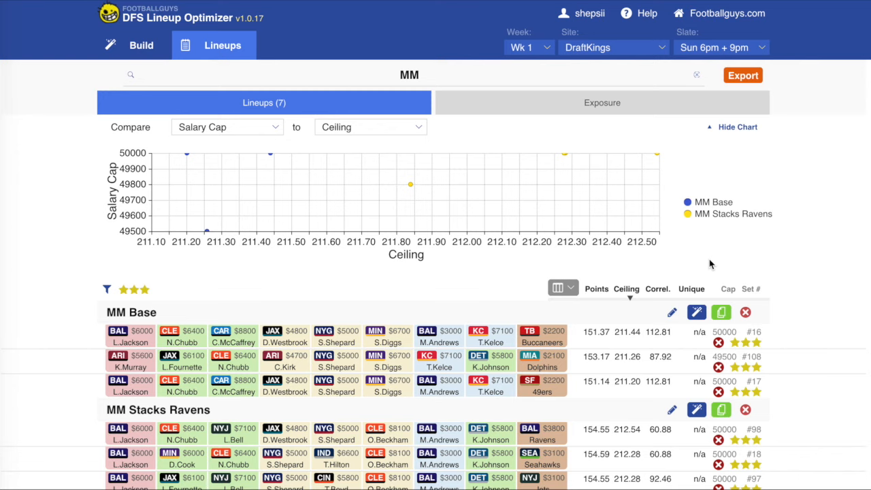
{"action": "scroll", "coordinate": [409, 378], "scroll_direction": "down", "scroll_amount": 1}
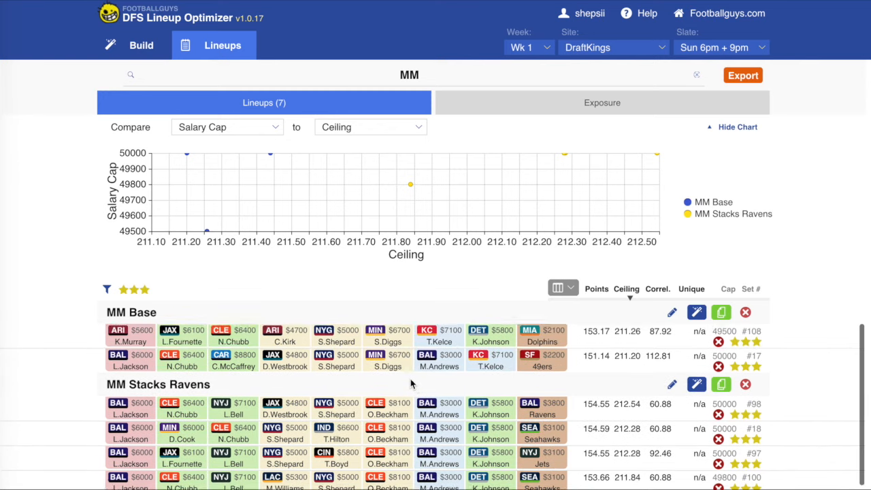
{"action": "scroll", "coordinate": [410, 385], "scroll_direction": "up", "scroll_amount": 1}
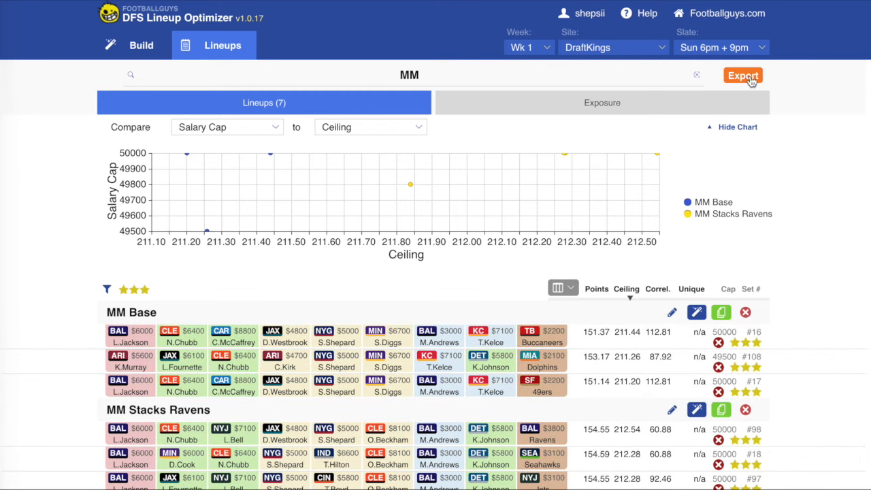
{"action": "left_click", "coordinate": [757, 80]}
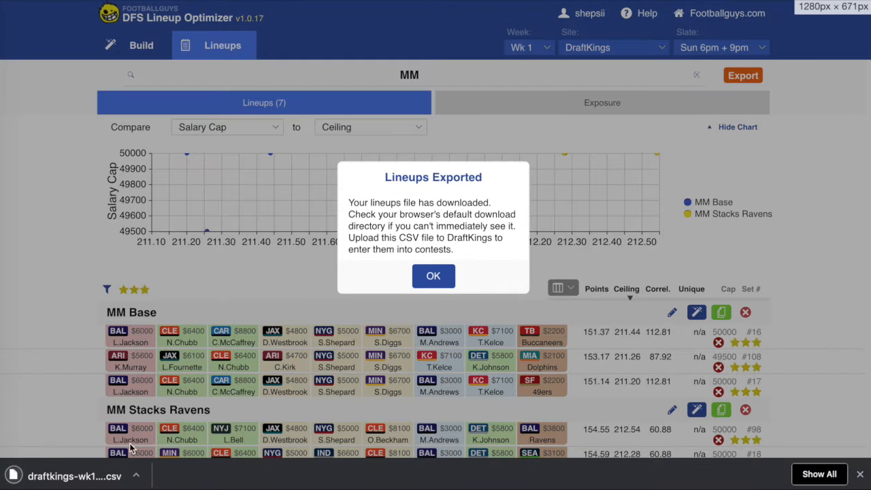
- Open the downloaded DraftKings CSV, dismiss the export message and examine the lineup rows in the spreadsheet
{"action": "left_click", "coordinate": [96, 472]}
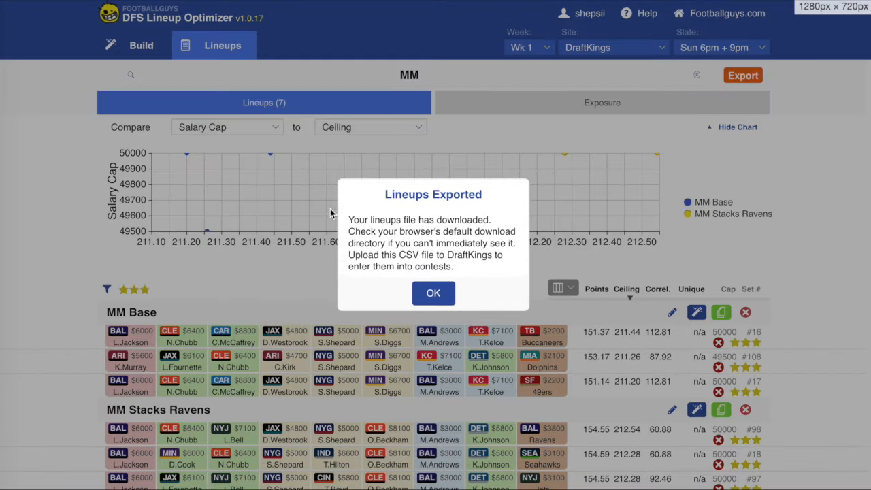
{"action": "left_click", "coordinate": [434, 293]}
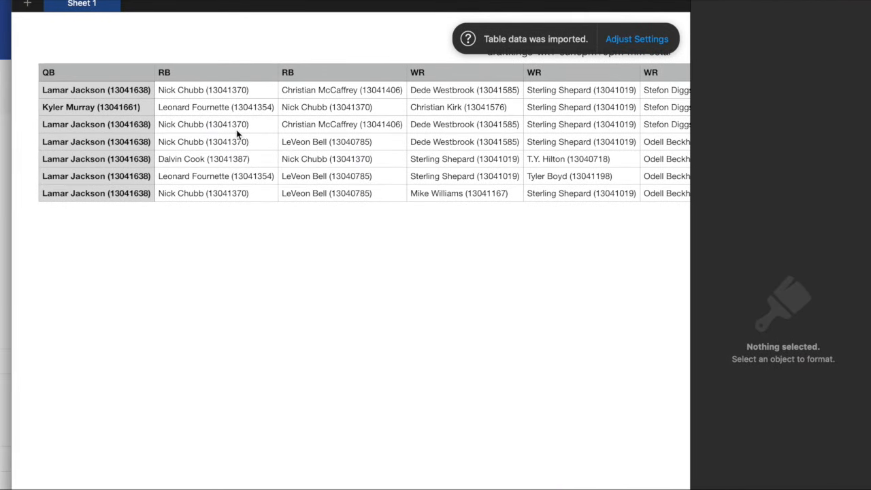
{"action": "left_click", "coordinate": [217, 176]}
{"action": "left_click", "coordinate": [218, 193]}
{"action": "left_click", "coordinate": [240, 283]}
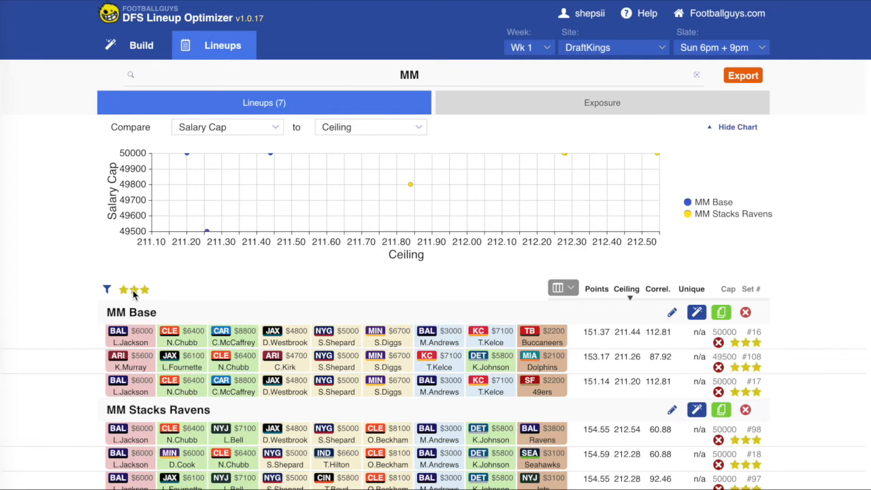
- Switch back to the lineup optimizer, lower the rating filter to two stars and up, and review the listed lineups
{"action": "left_click", "coordinate": [134, 291]}
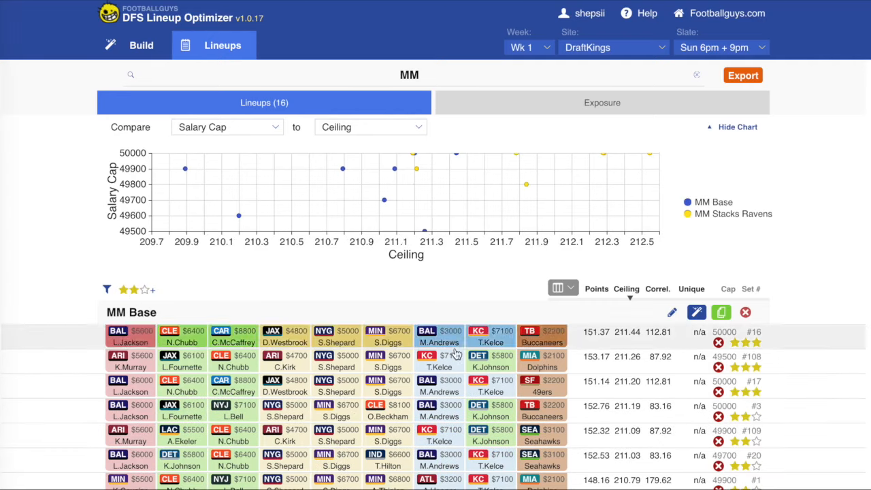
{"action": "scroll", "coordinate": [427, 413], "scroll_direction": "down", "scroll_amount": 5}
{"action": "scroll", "coordinate": [476, 408], "scroll_direction": "up", "scroll_amount": 5}
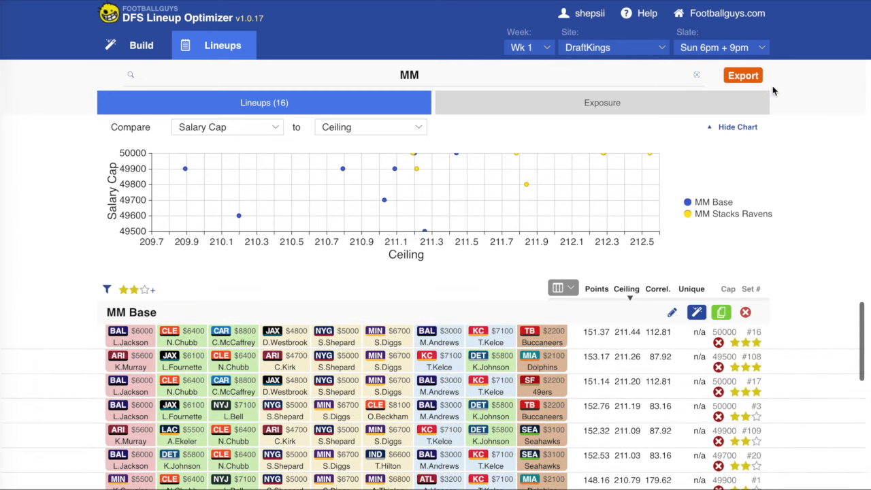
{"action": "scroll", "coordinate": [324, 433], "scroll_direction": "down", "scroll_amount": 5}
{"action": "scroll", "coordinate": [326, 422], "scroll_direction": "up", "scroll_amount": 5}
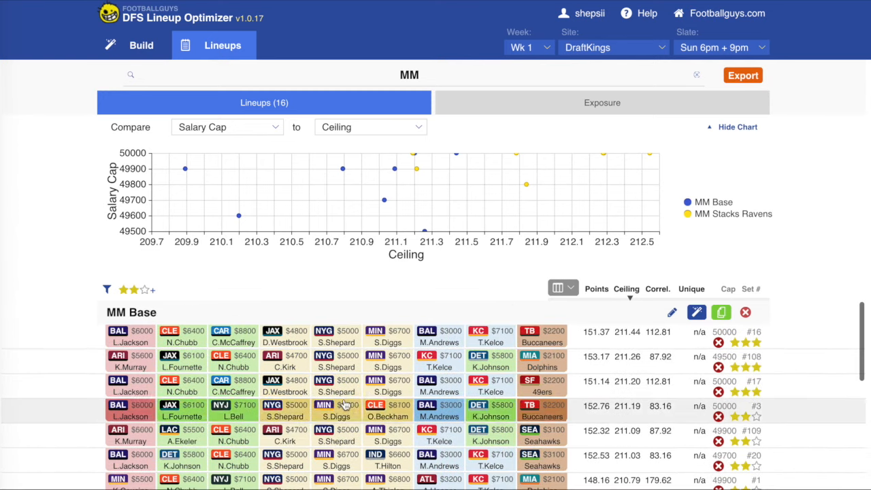
- Lower the rating filter to one star and up, review the lineups, and clear the filter to list all MM lineups
{"action": "left_click", "coordinate": [124, 292]}
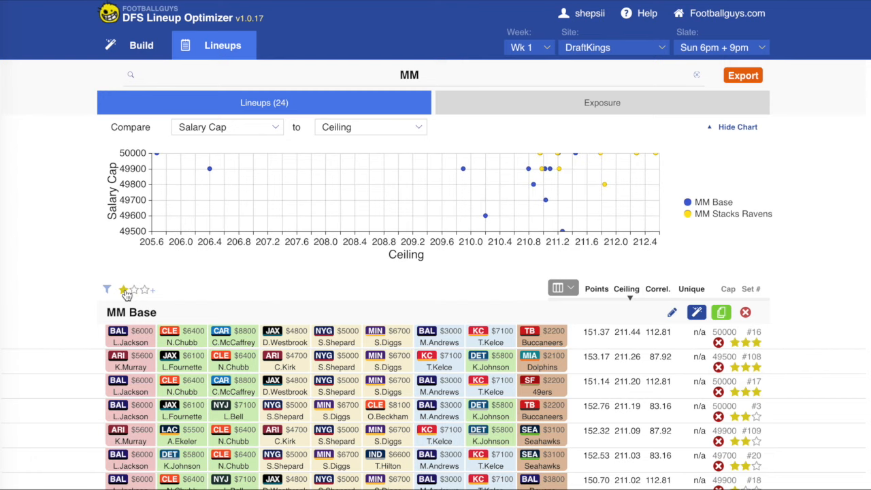
{"action": "scroll", "coordinate": [354, 421], "scroll_direction": "down", "scroll_amount": 5}
{"action": "scroll", "coordinate": [361, 421], "scroll_direction": "up", "scroll_amount": 5}
{"action": "left_click", "coordinate": [124, 290]}
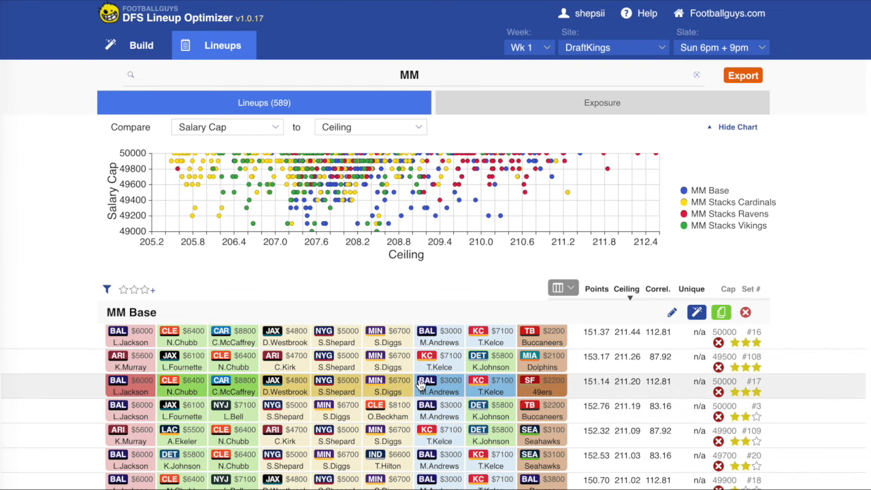
{"action": "scroll", "coordinate": [415, 386], "scroll_direction": "down", "scroll_amount": 3}
{"action": "scroll", "coordinate": [418, 384], "scroll_direction": "up", "scroll_amount": 3}
{"action": "scroll", "coordinate": [424, 382], "scroll_direction": "down", "scroll_amount": 1}
{"action": "scroll", "coordinate": [424, 383], "scroll_direction": "up", "scroll_amount": 1}
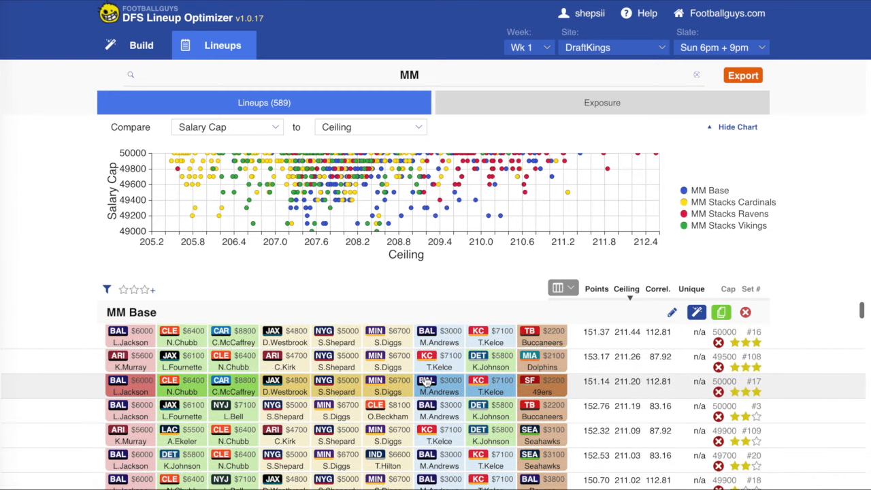